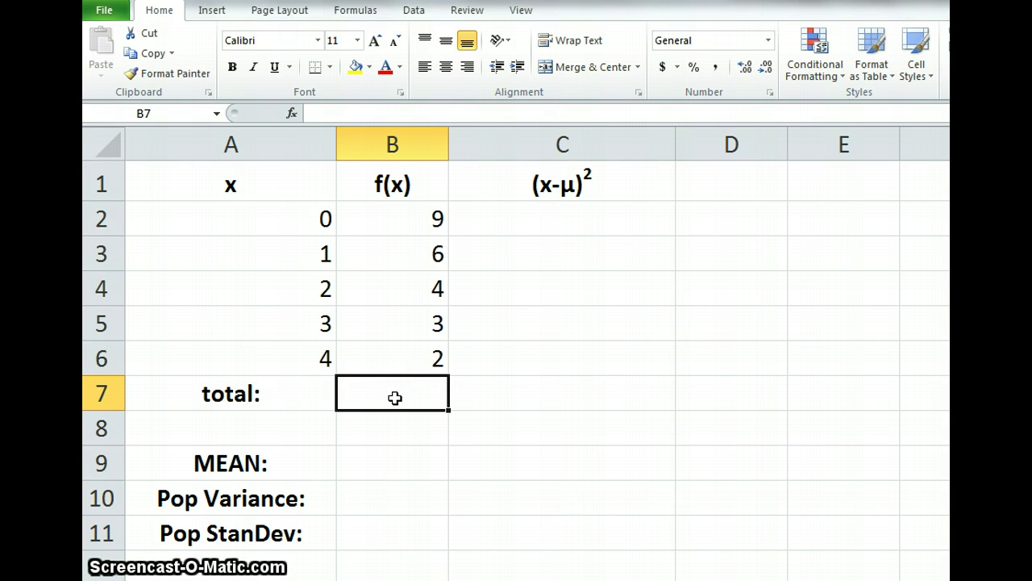
- Total the f(x) frequencies in cell B7 with the formula =SUM(B2:B6)
type("=")
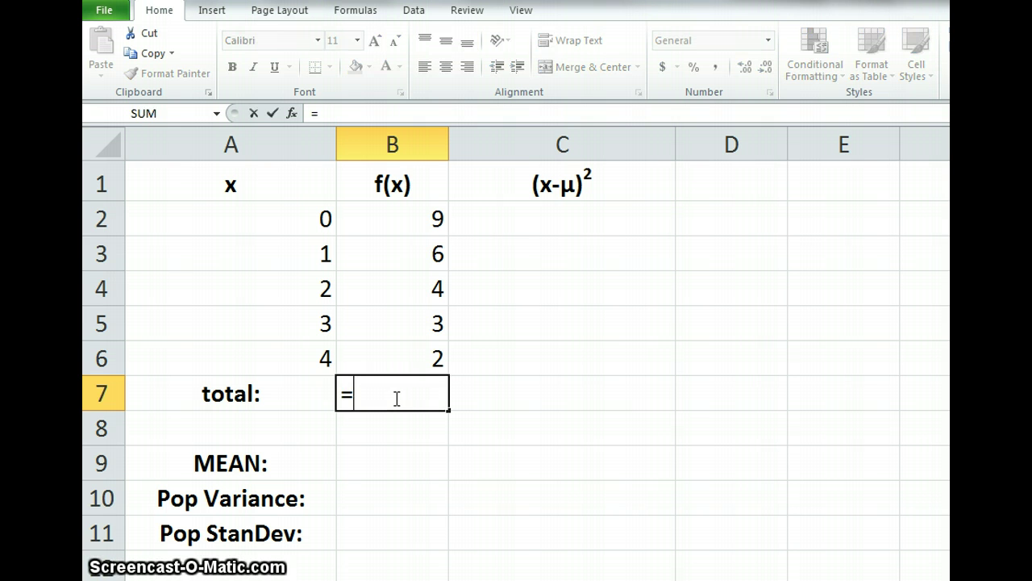
type("S")
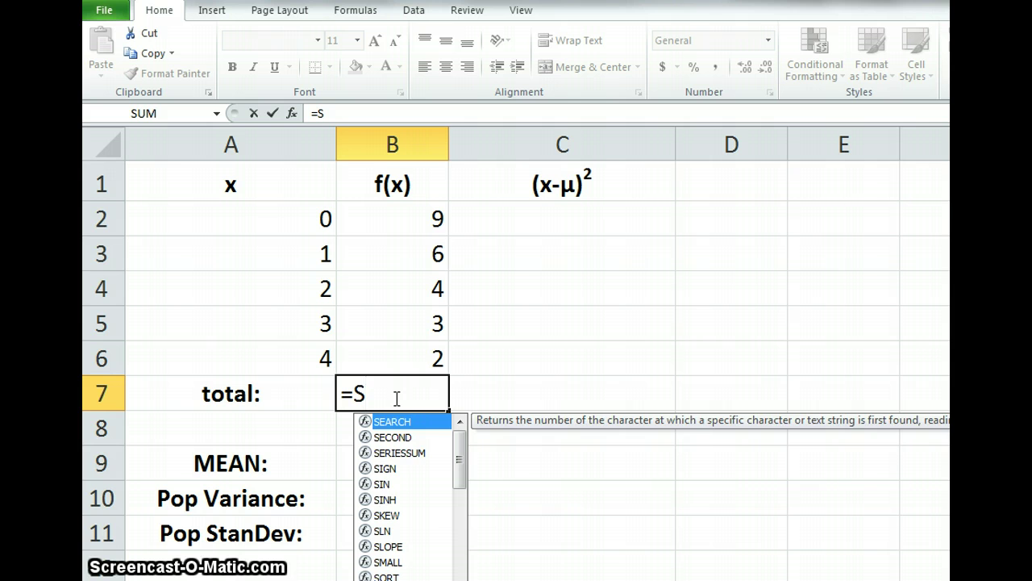
type("UM(")
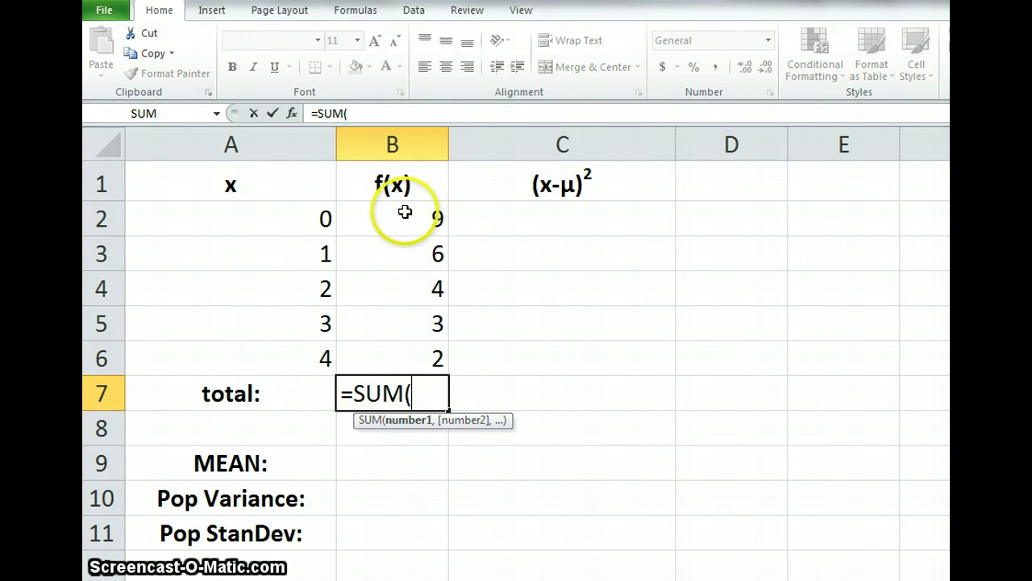
left_click_drag(405, 218, 404, 352)
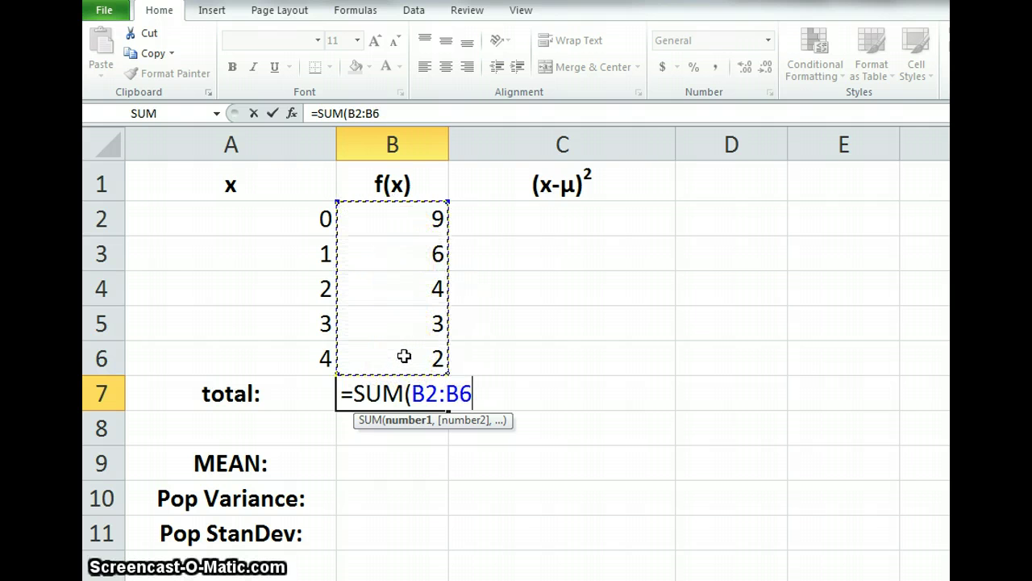
type(")")
key("Return")
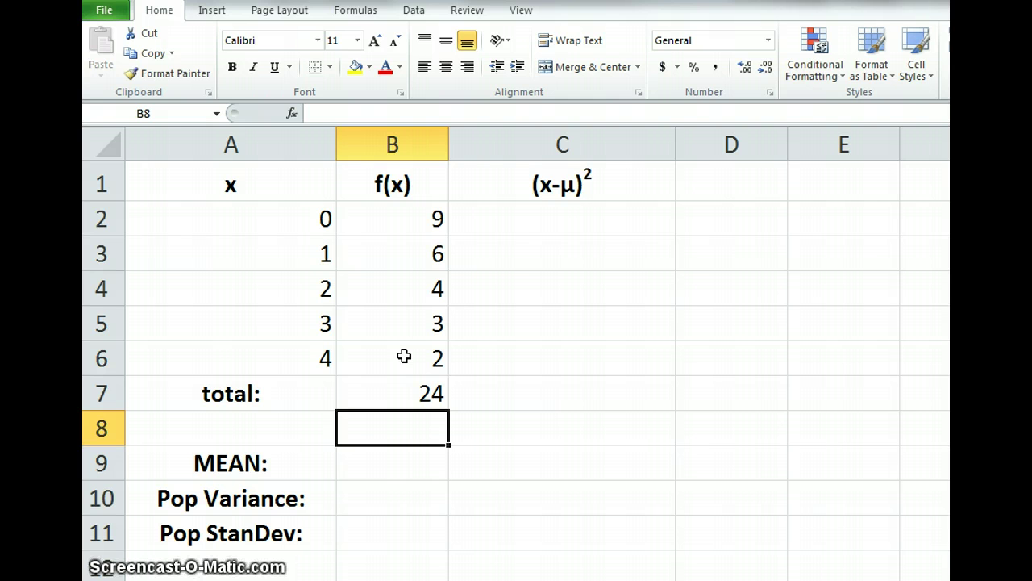
- Calculate the mean in cell B9 with the formula =SUMPRODUCT(A2:A6,B2:B6)/B7, accepting the proposed correction of the extra parenthesis
left_click(393, 462)
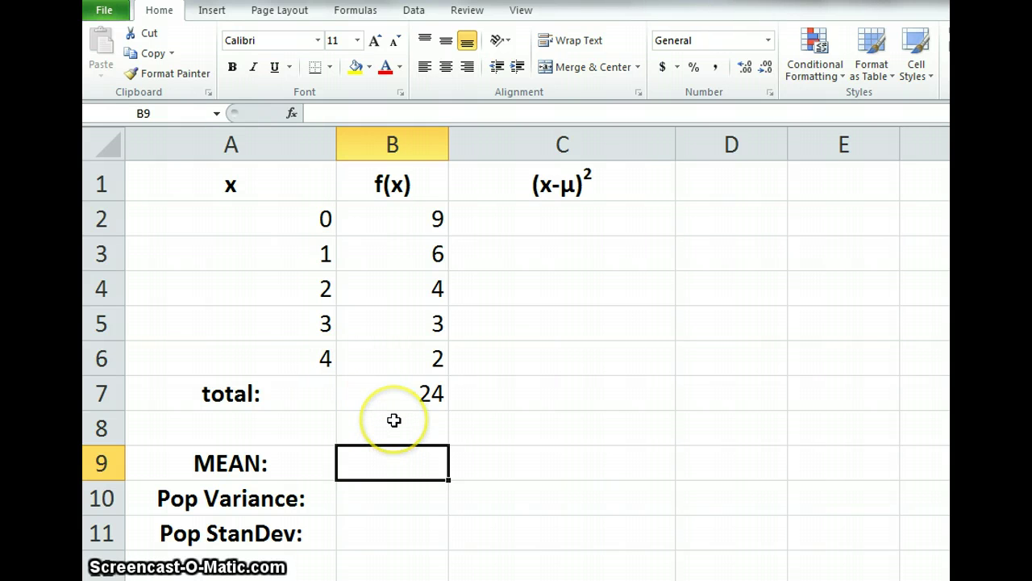
type("=")
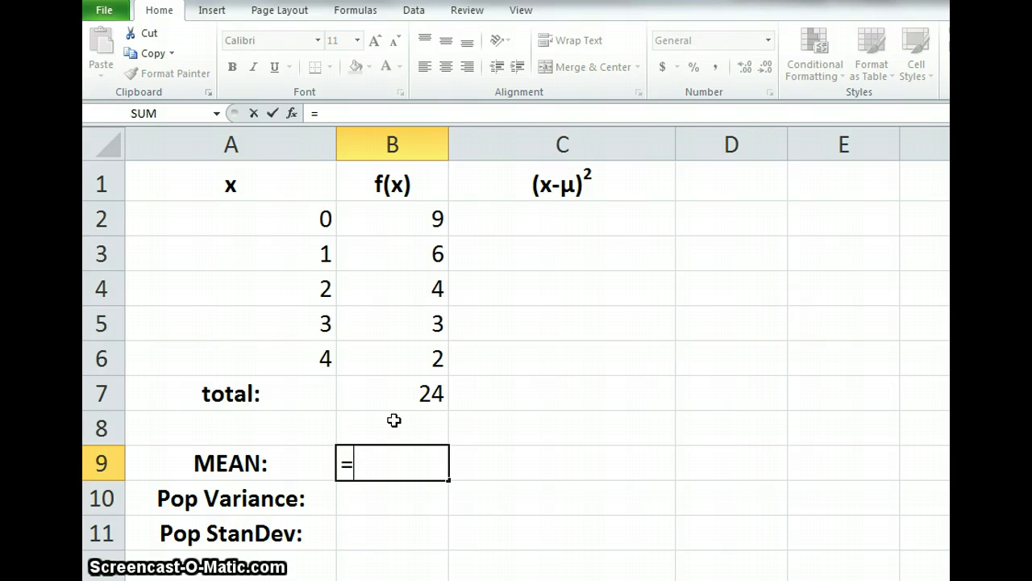
type("SU")
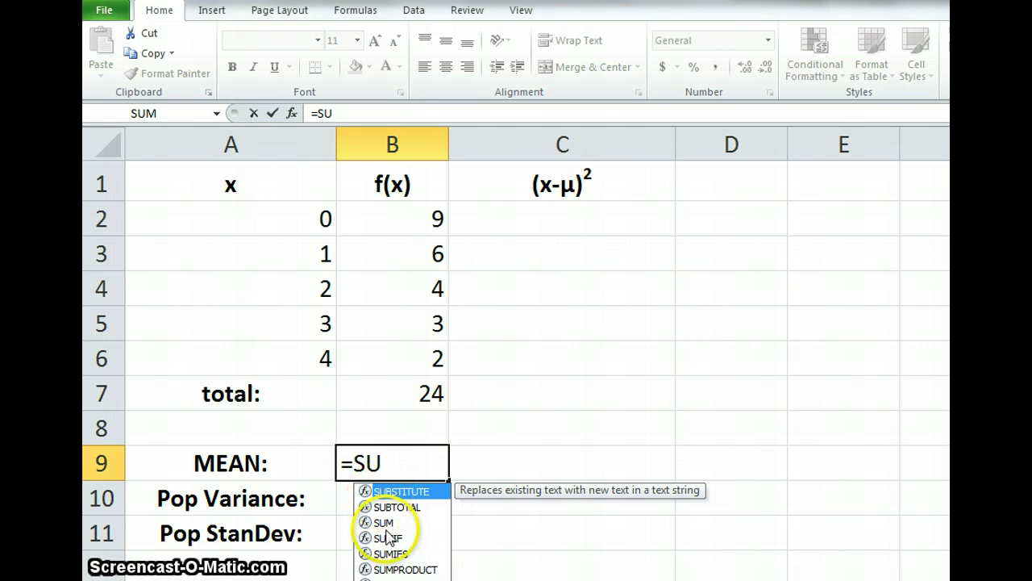
double_click(365, 569)
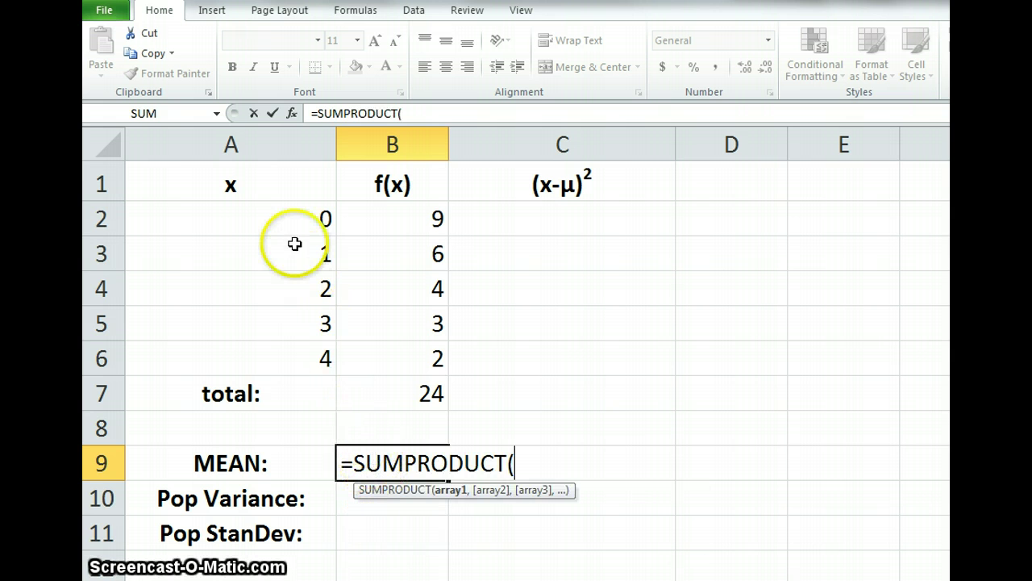
left_click_drag(282, 217, 279, 352)
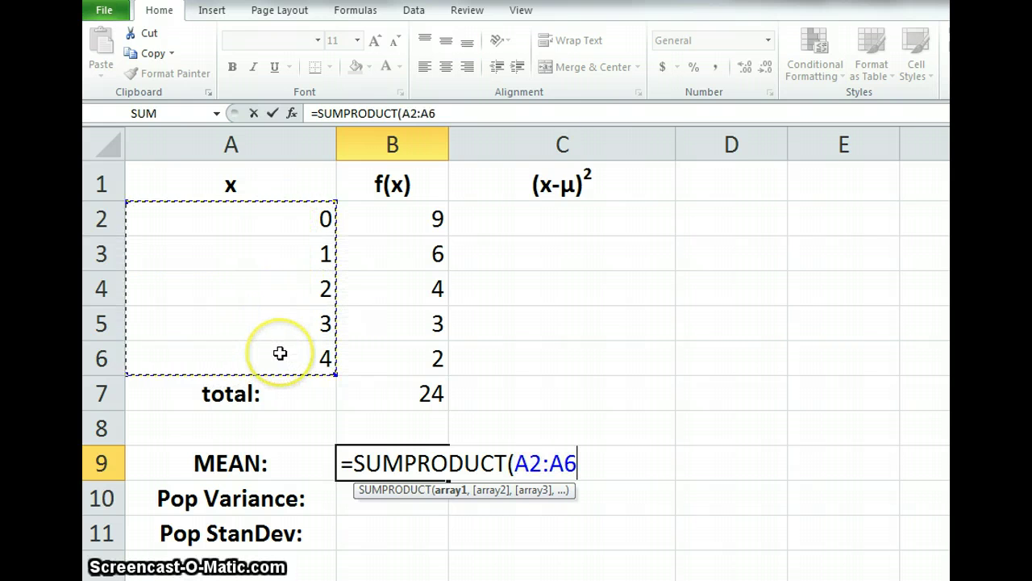
type(",")
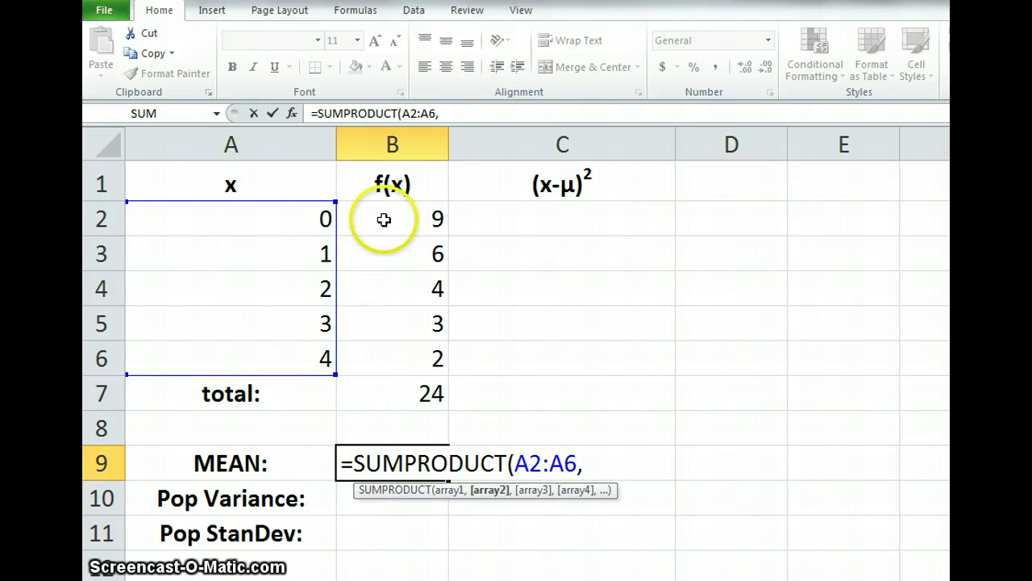
left_click_drag(385, 219, 383, 355)
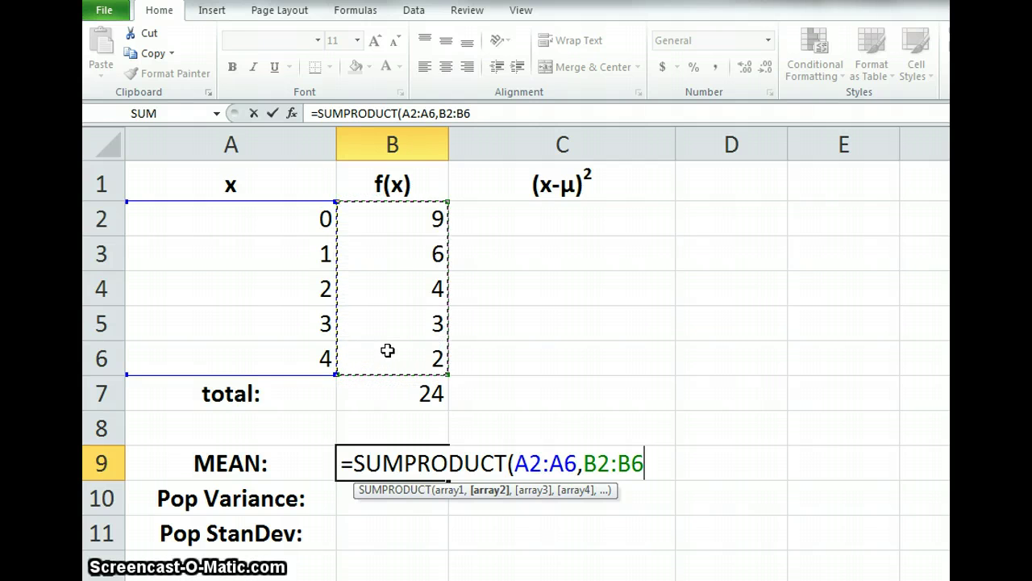
type(")/")
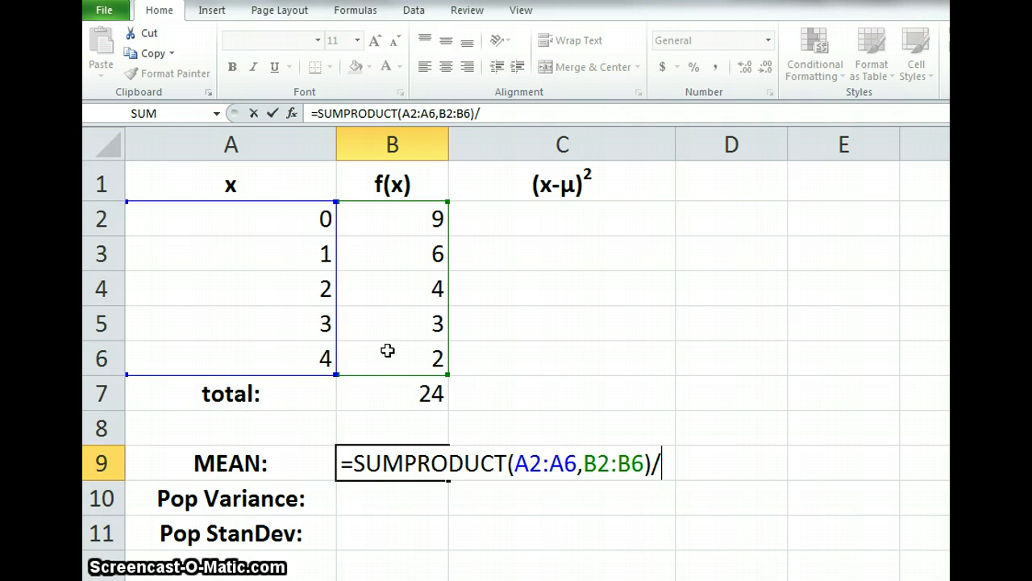
left_click(399, 392)
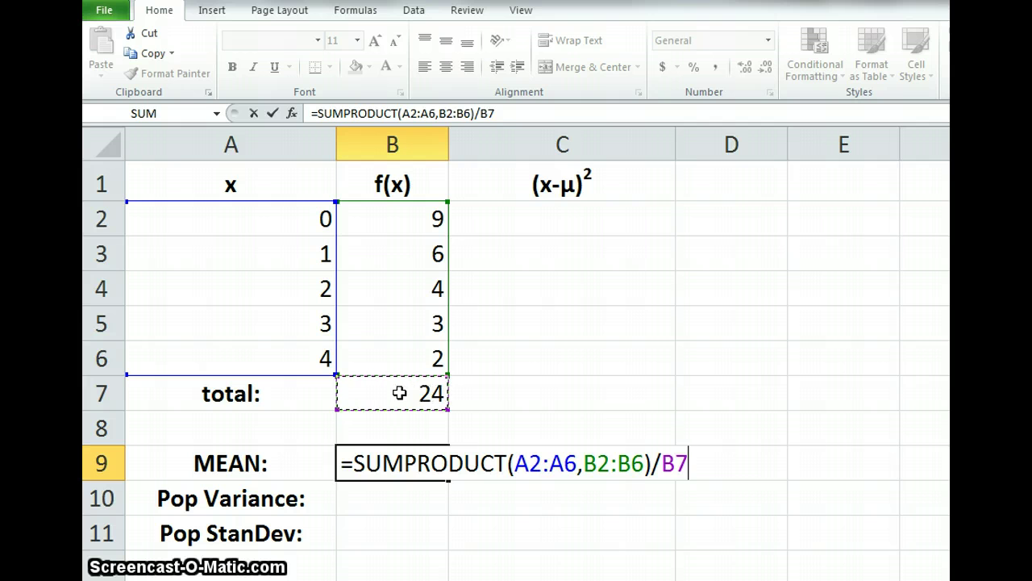
type(")")
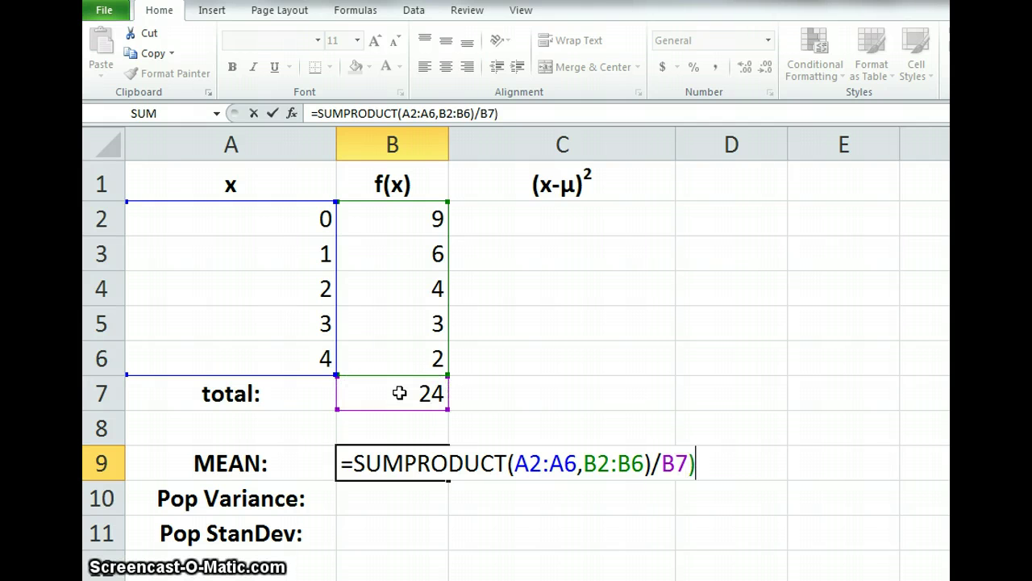
key("Return")
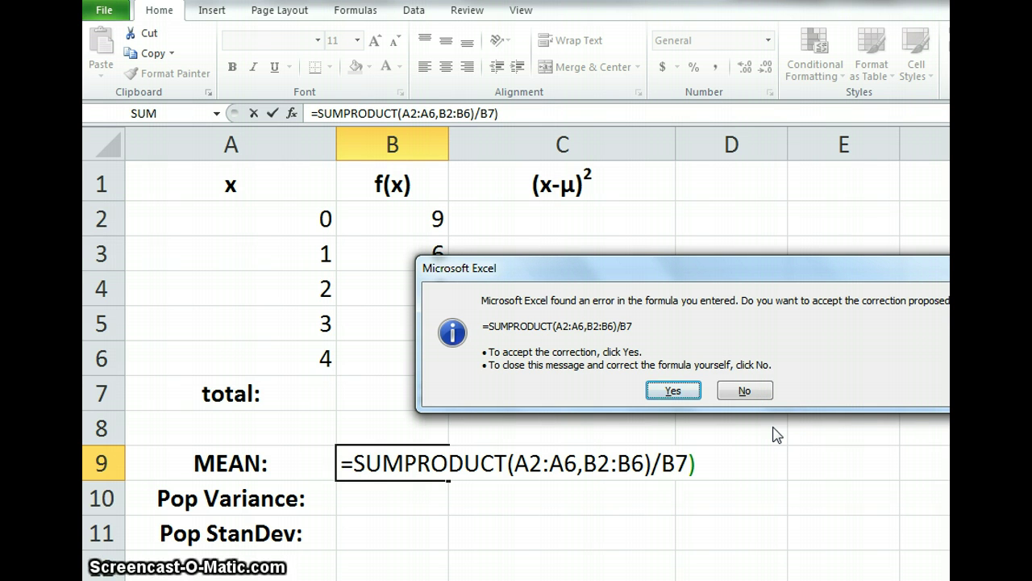
left_click(674, 392)
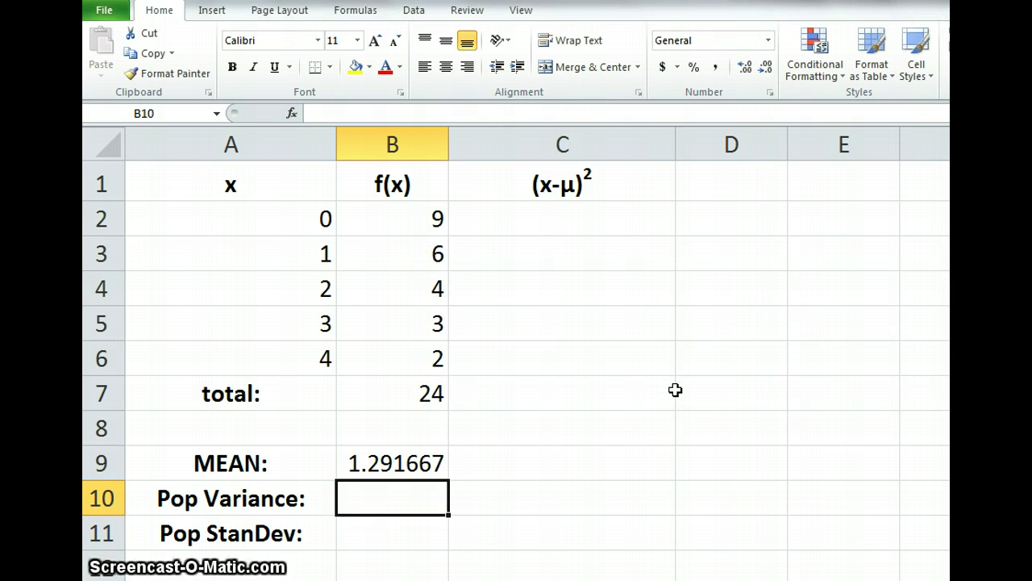
- Calculate the squared deviation from the mean for the first x value in cell C2 with =(A2-B9)^2
left_click(555, 225)
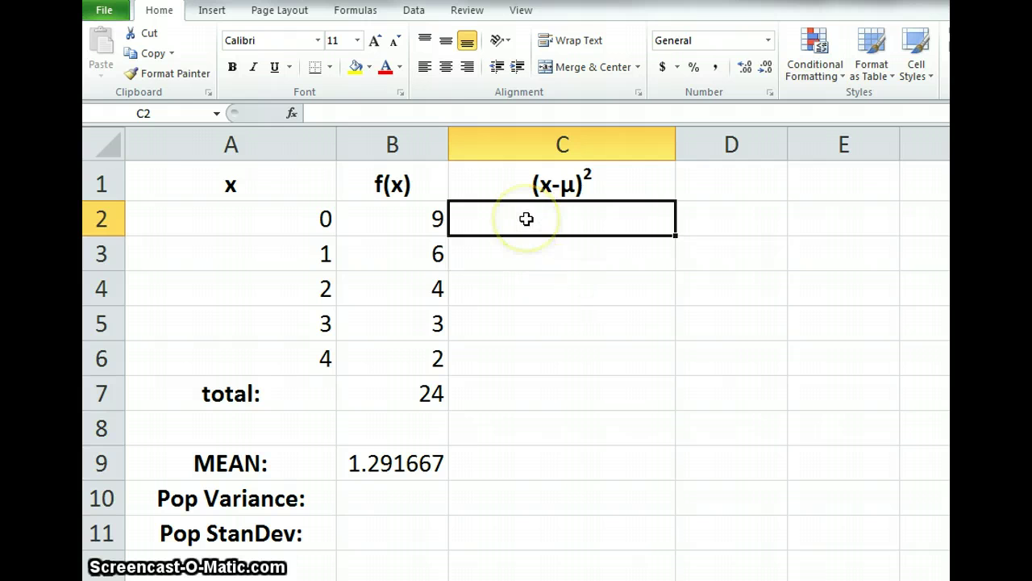
type("=(")
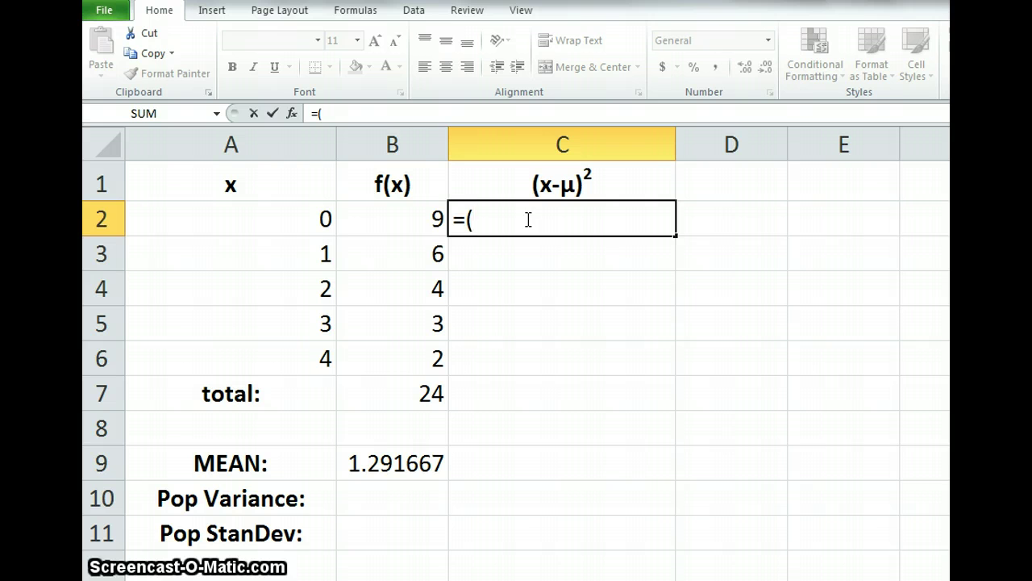
left_click(321, 217)
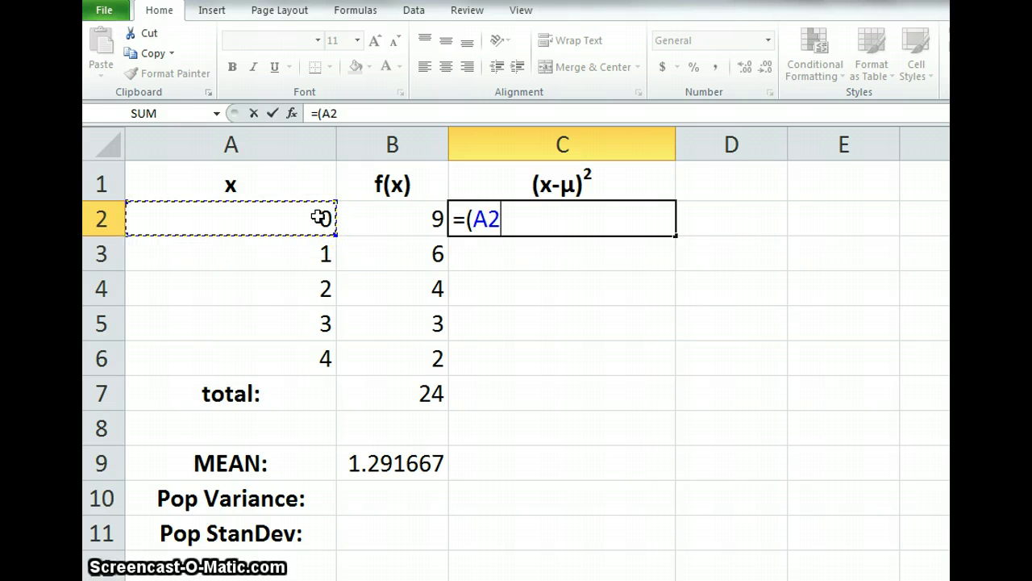
type("-")
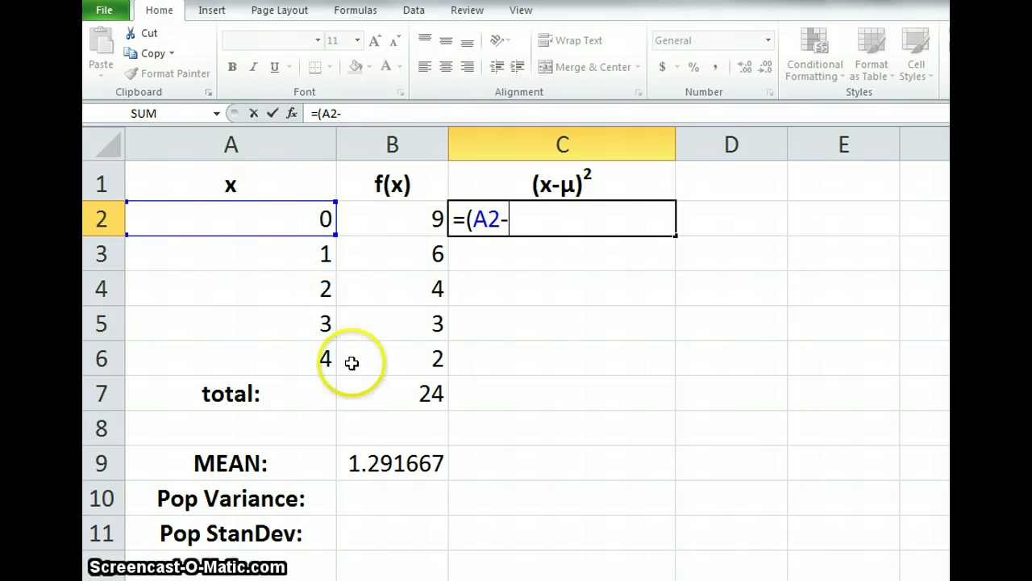
left_click(386, 466)
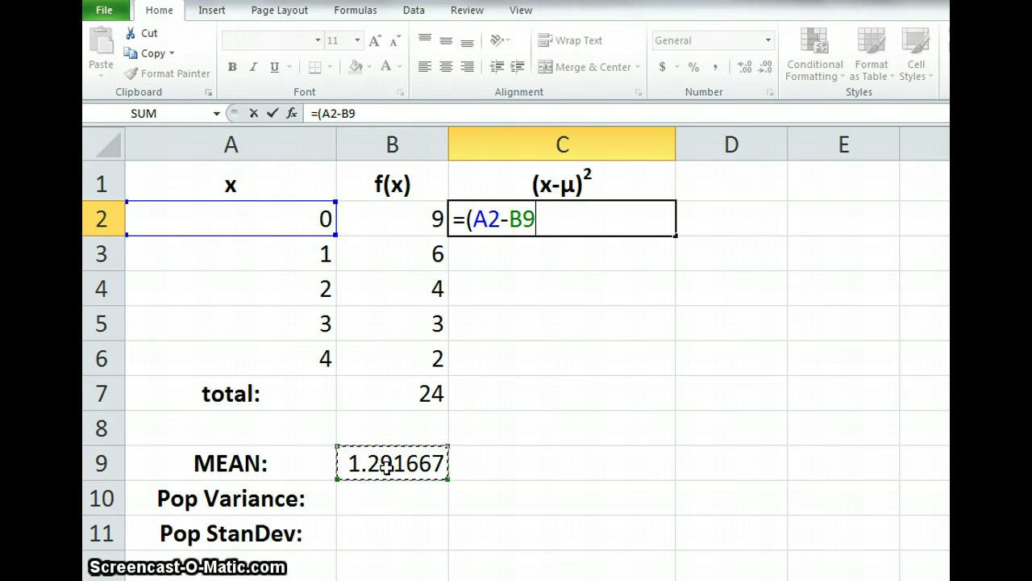
type(")^2")
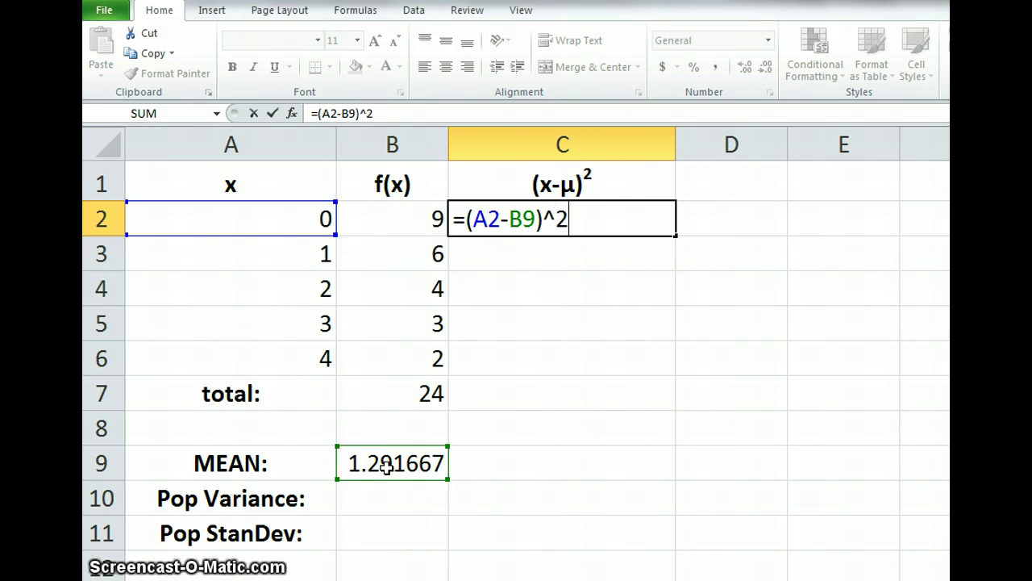
key("Return")
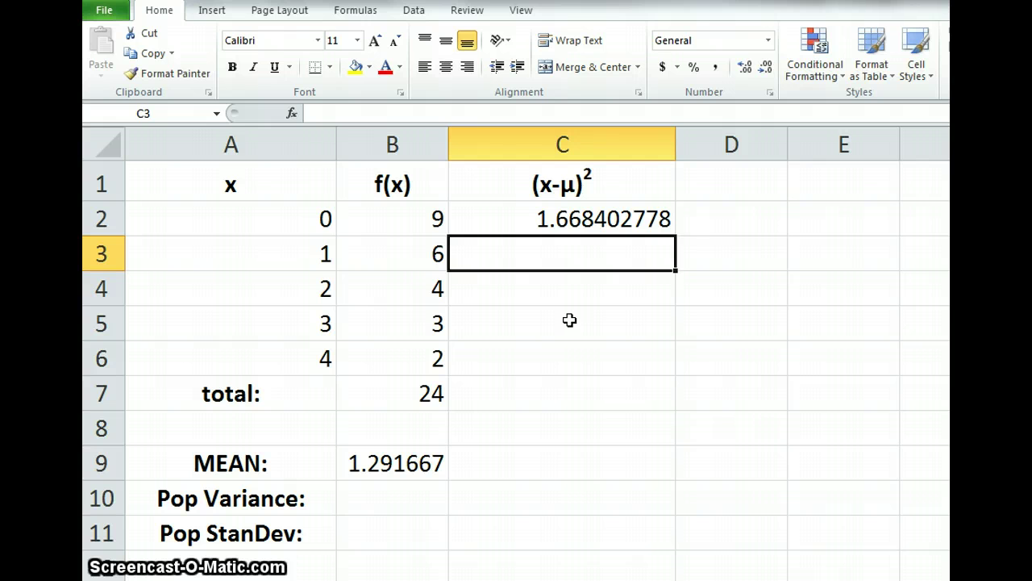
- Make the mean reference in cell C2's formula absolute so that it reads =(A2-$B$9)^2
left_click(576, 219)
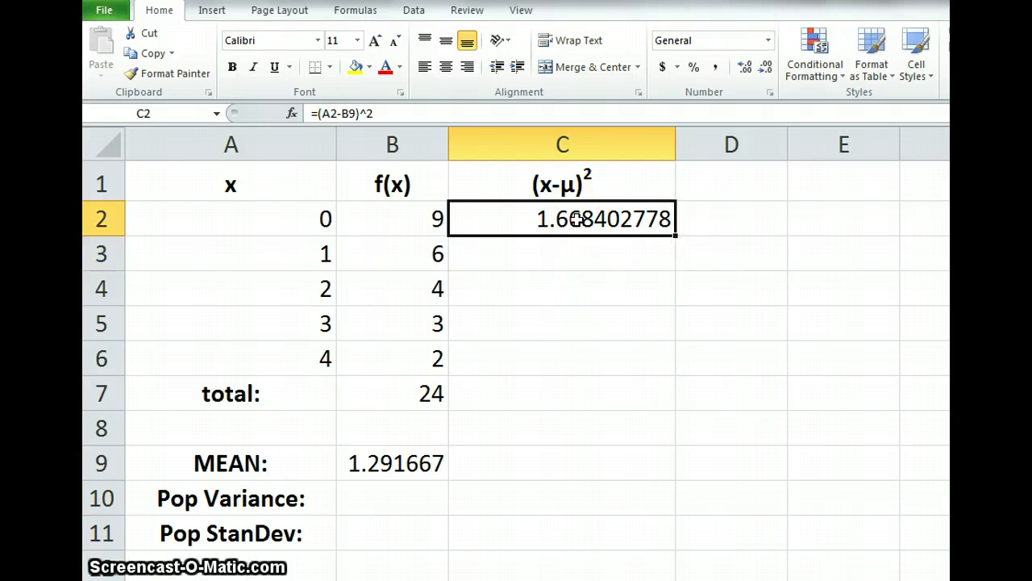
left_click(355, 115)
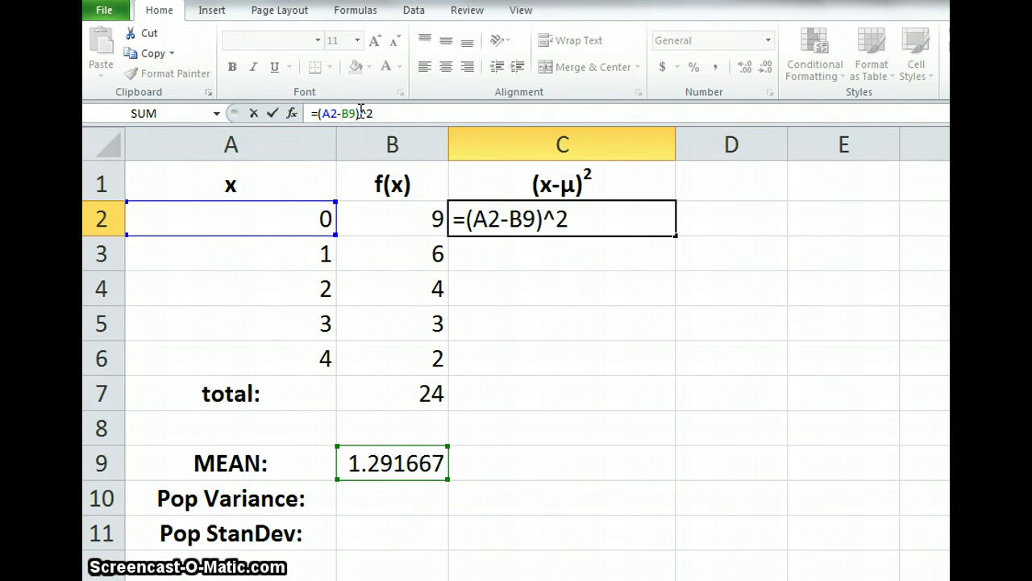
type("$B")
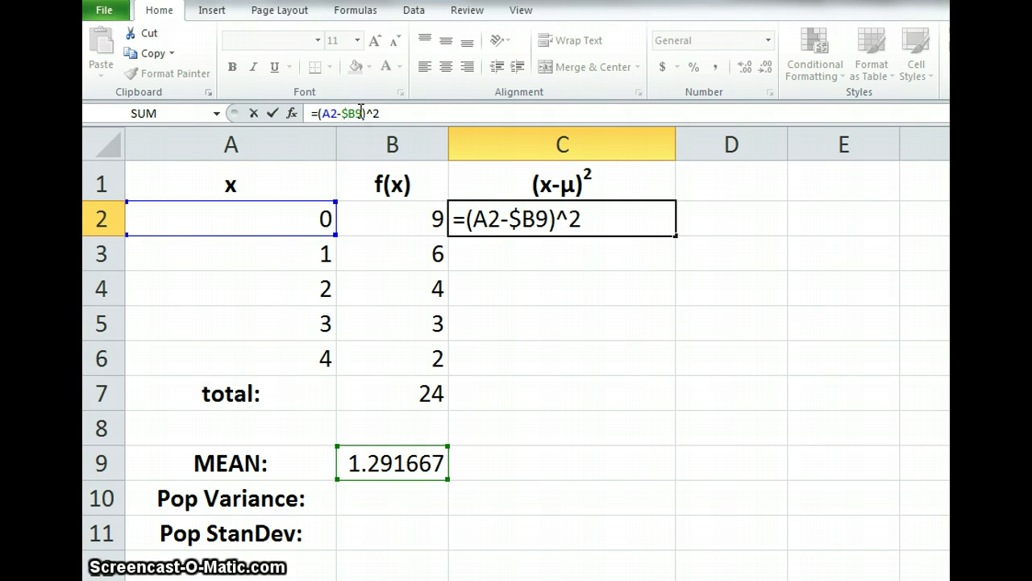
type("$")
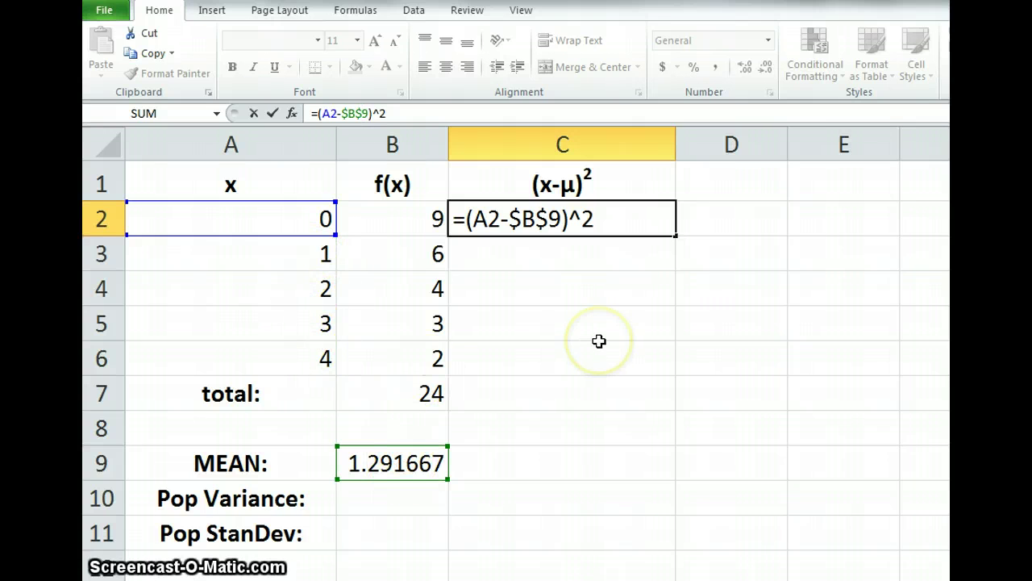
key("Return")
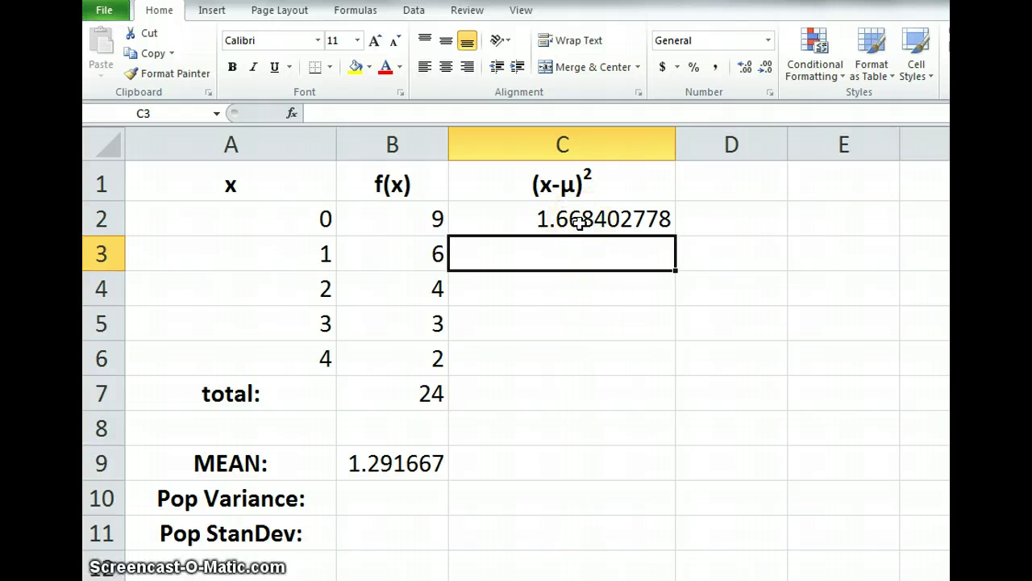
- Copy the squared-deviation formula from cell C2 and paste it as formulas only into C3:C6
right_click(579, 222)
left_click(622, 255)
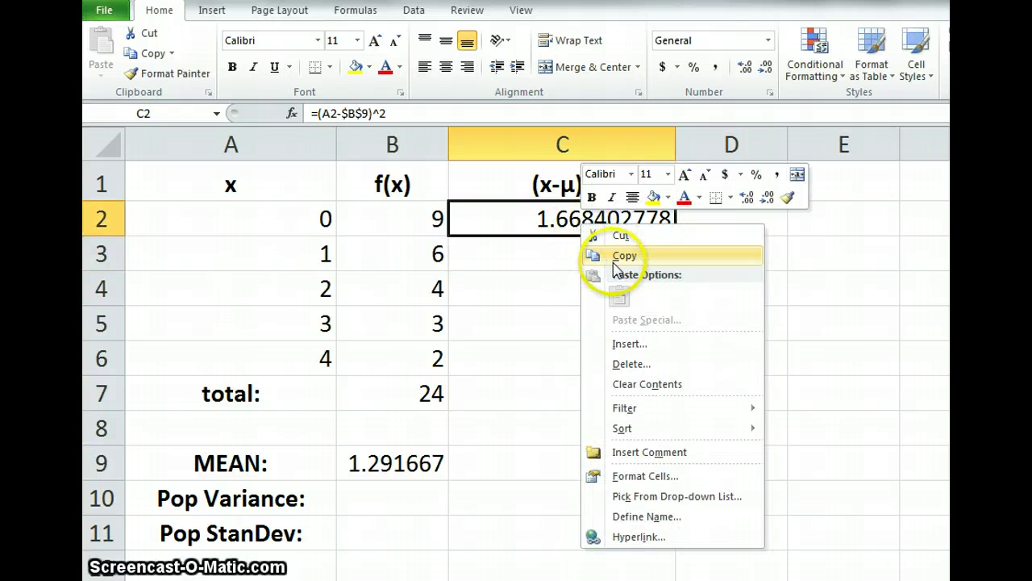
left_click_drag(579, 260, 580, 345)
right_click(591, 324)
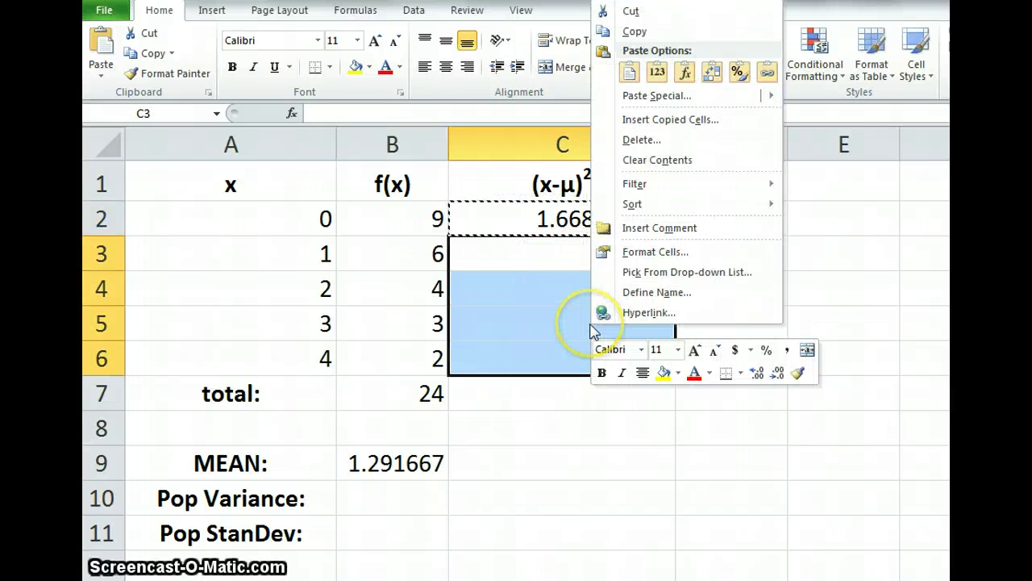
left_click(685, 72)
left_click(684, 76)
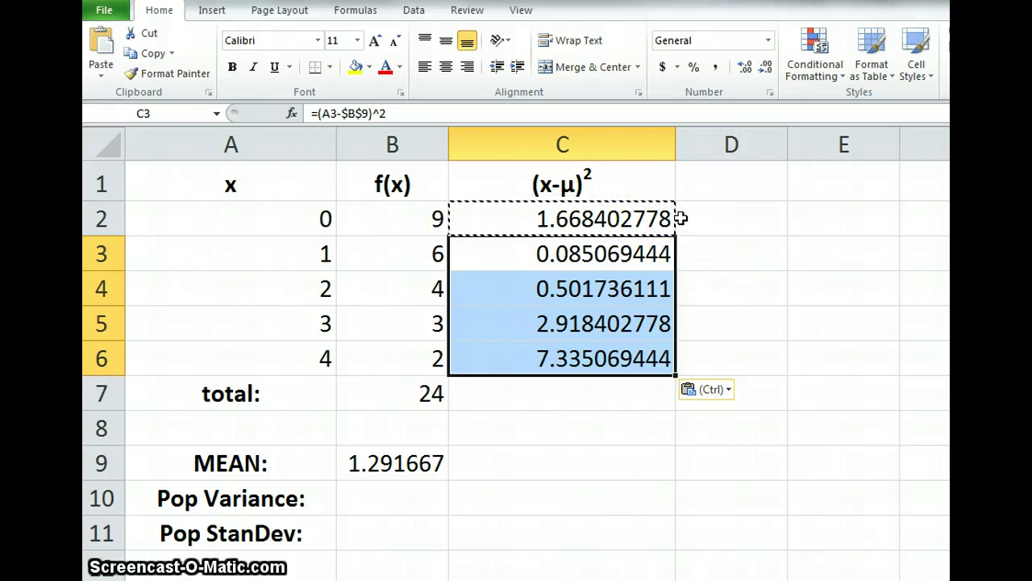
left_click(639, 256)
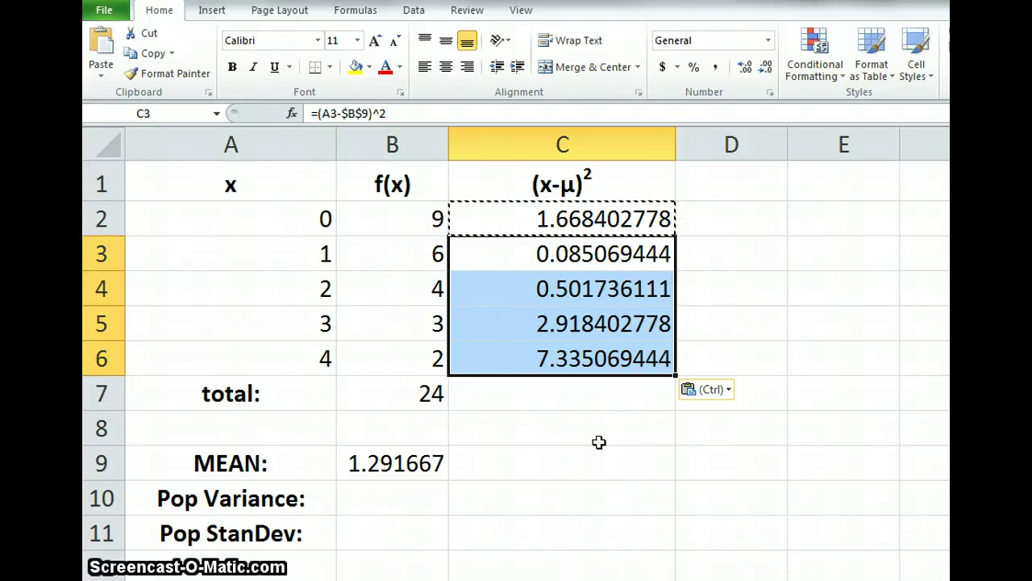
- Calculate the population variance in cell B10 with the formula =SUMPRODUCT(B2:B6,C2:C6)/B7
left_click(411, 499)
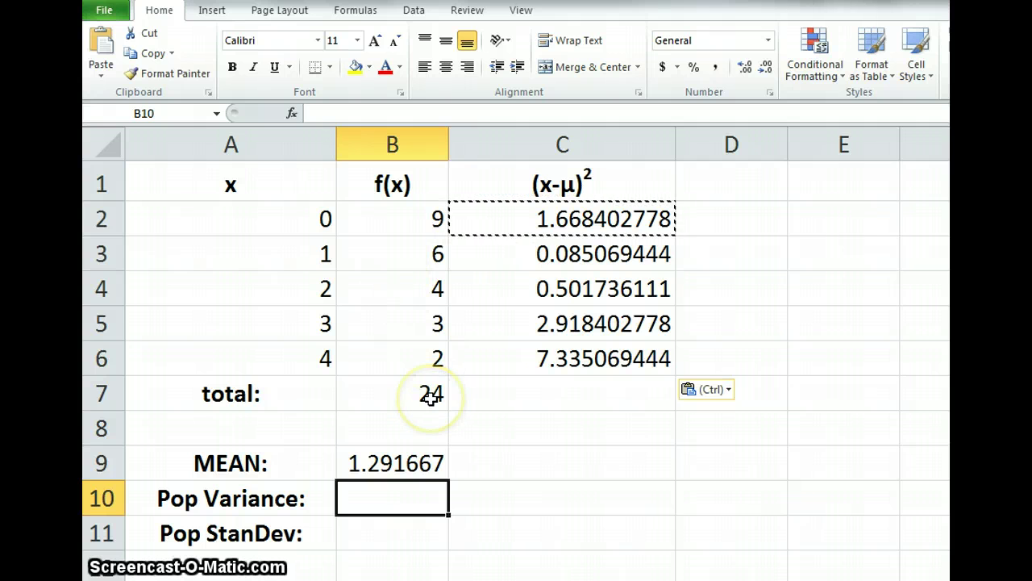
left_click(373, 114)
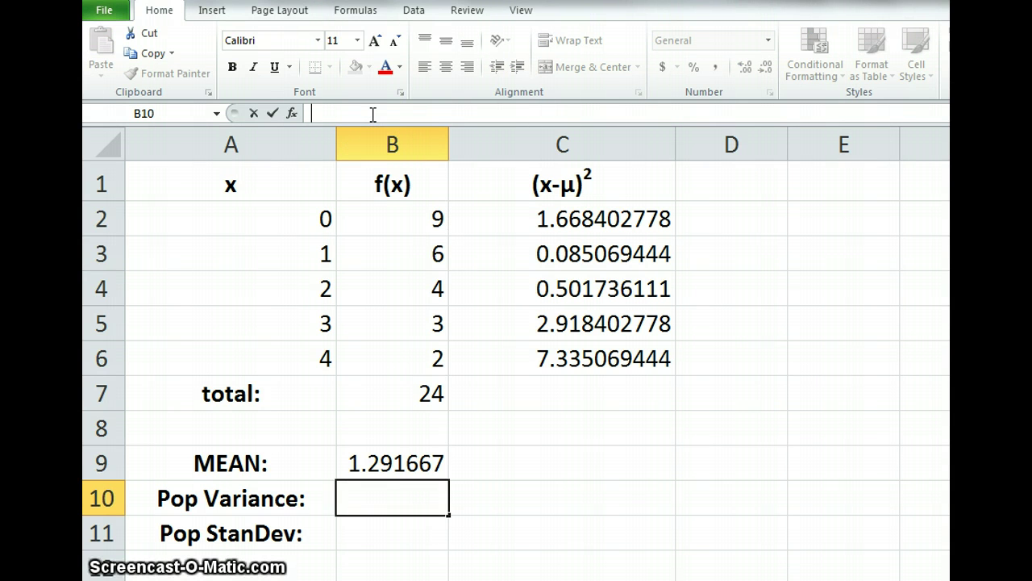
type("=SU")
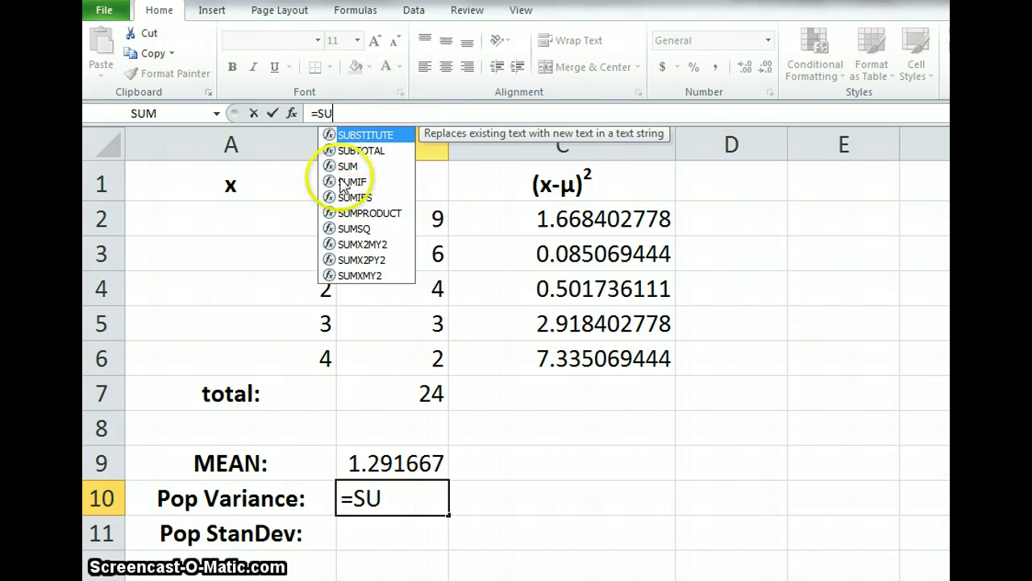
double_click(331, 212)
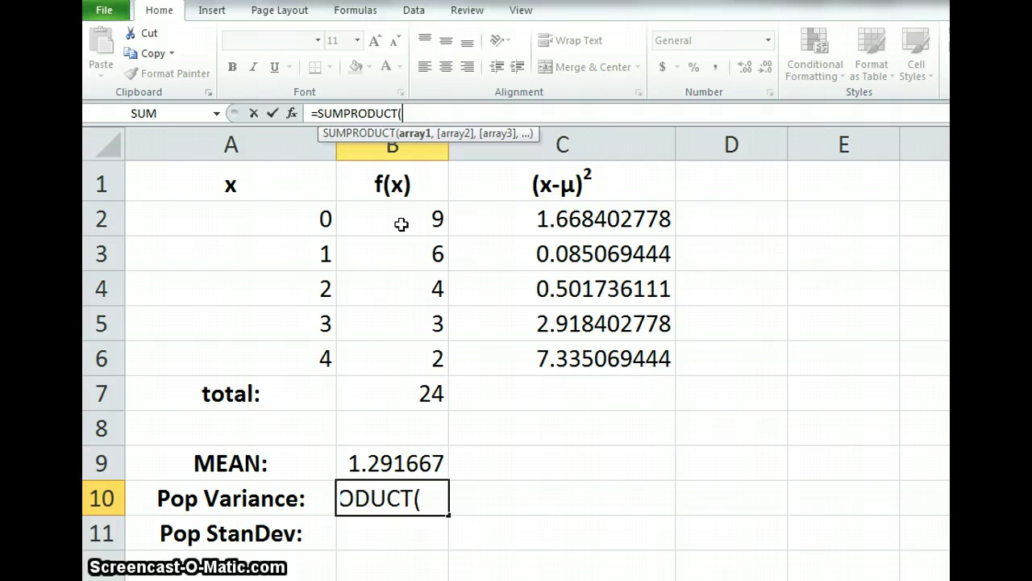
left_click_drag(401, 224, 396, 352)
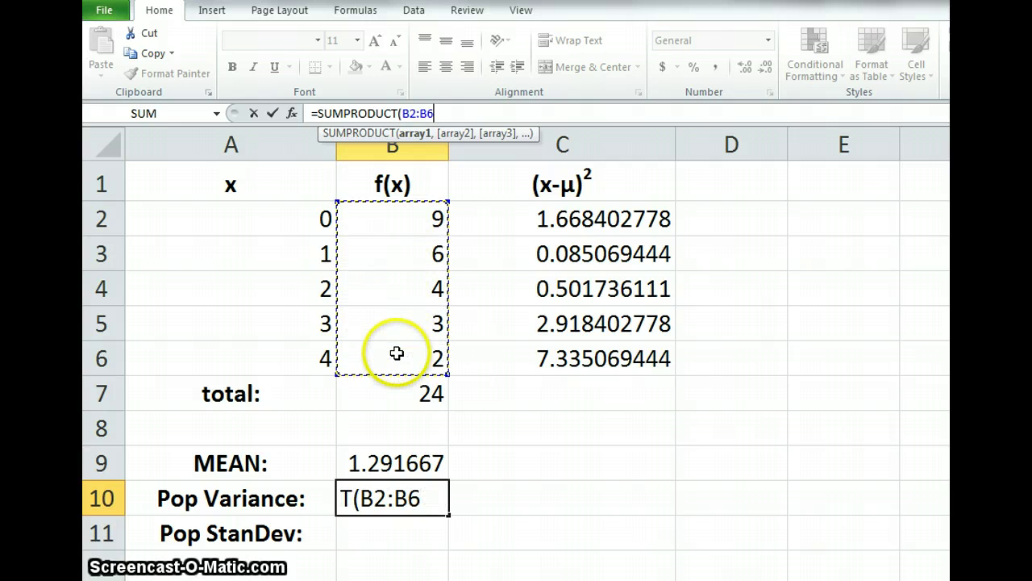
type(",")
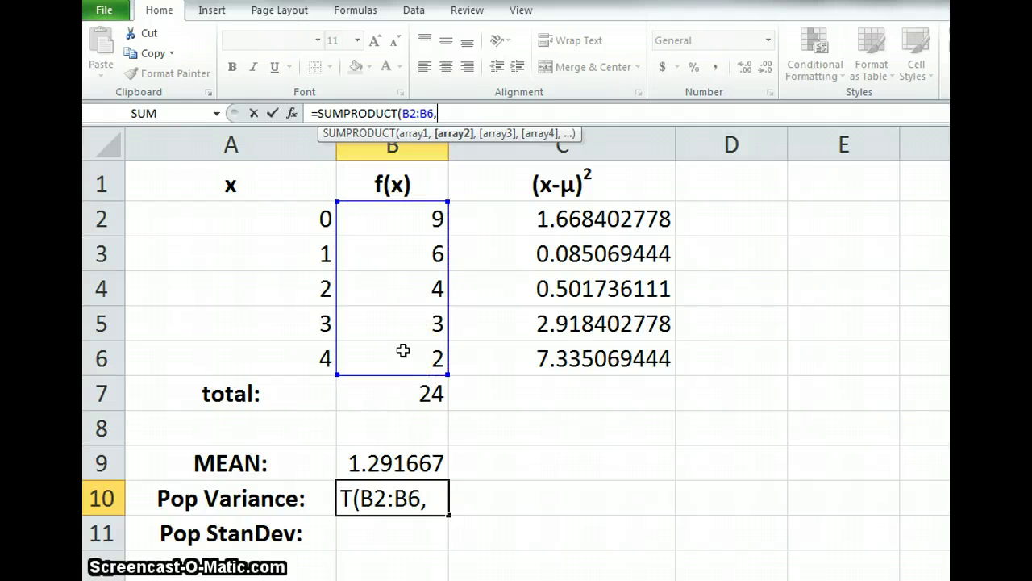
left_click(565, 219)
left_click_drag(565, 219, 556, 349)
type(")")
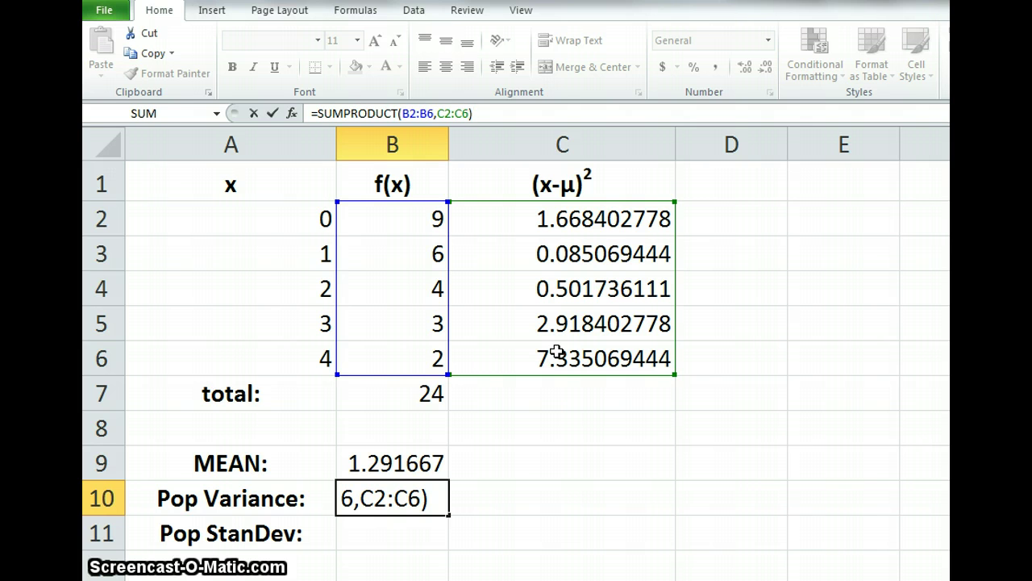
type("/")
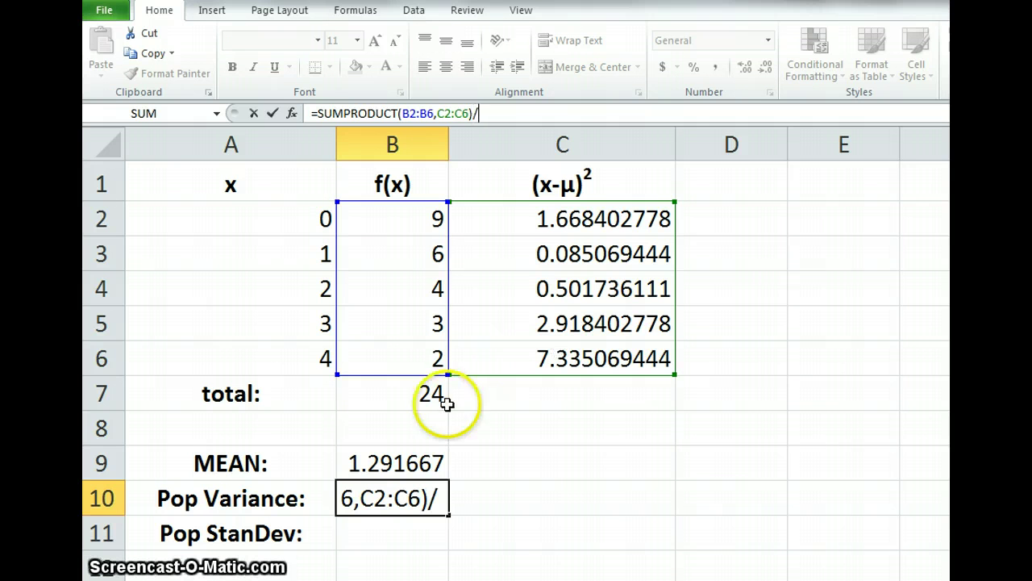
left_click(400, 395)
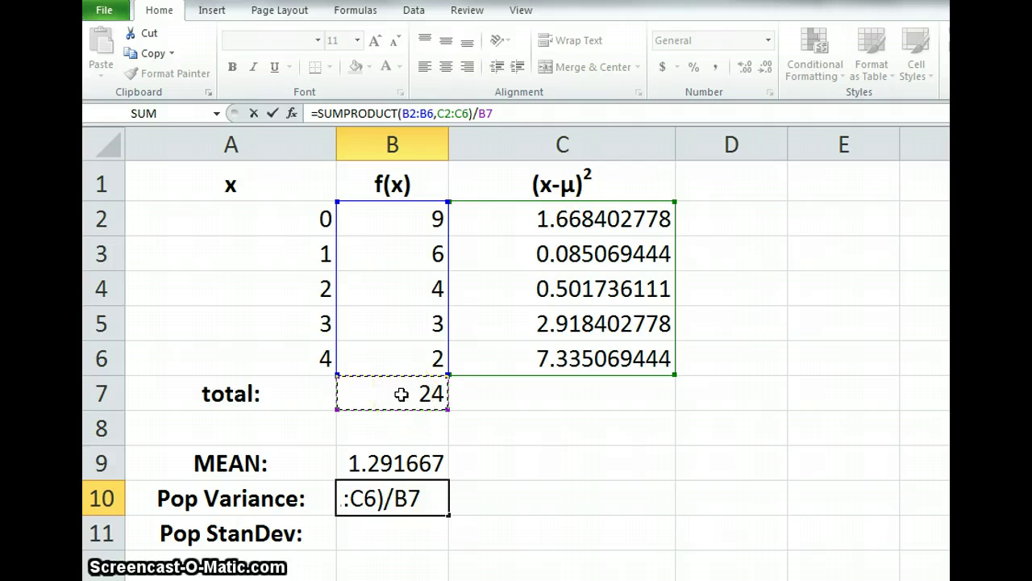
key("Return")
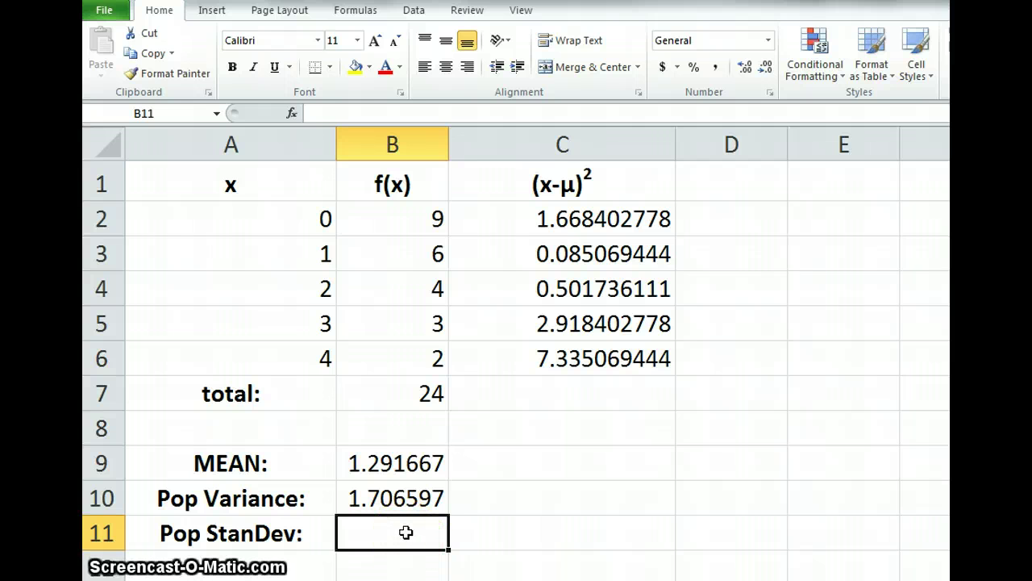
- Calculate the population standard deviation in cell B11 as the square root of the variance with =SQRT(B10)
type("=SQRT")
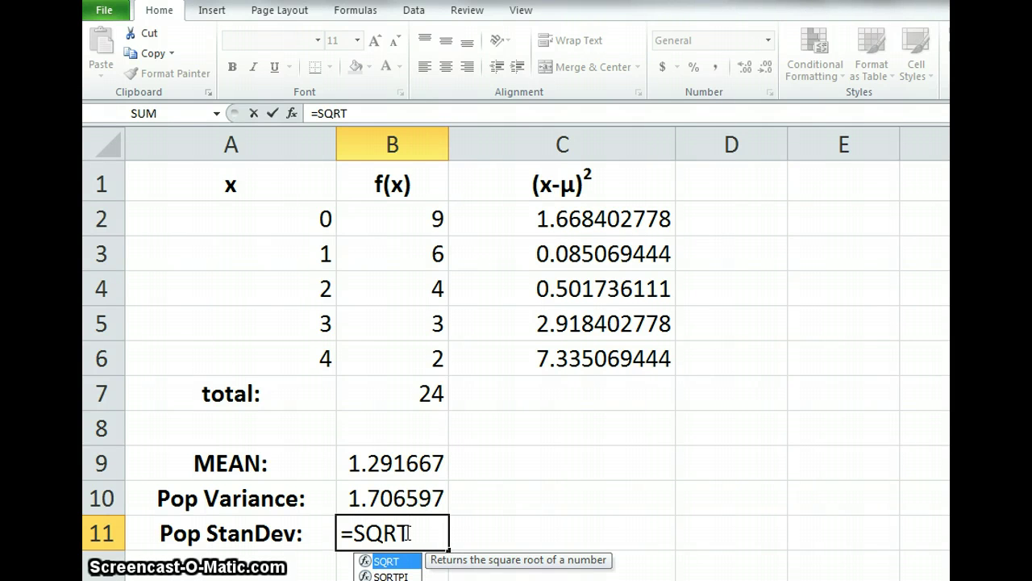
type("(")
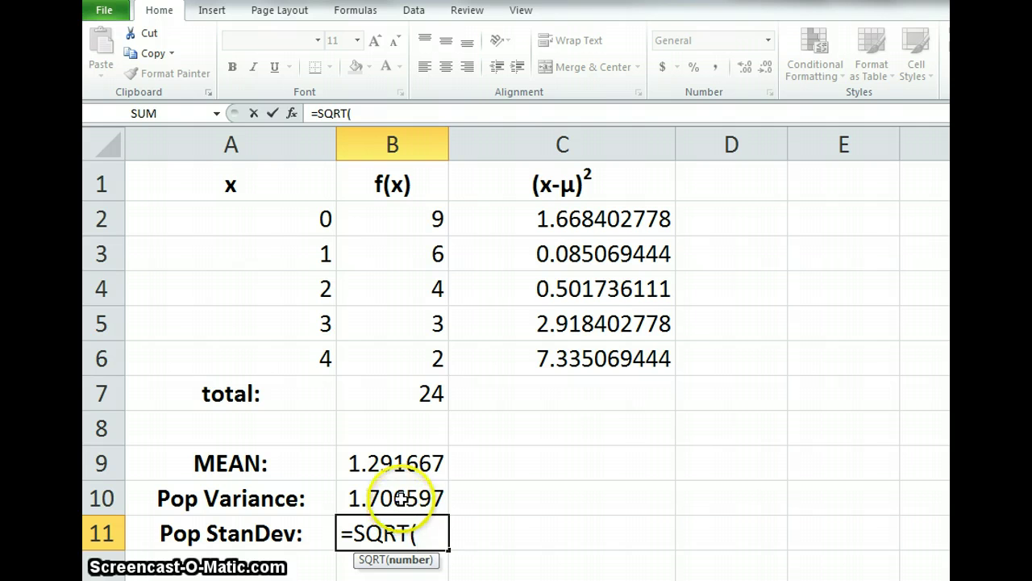
left_click(395, 494)
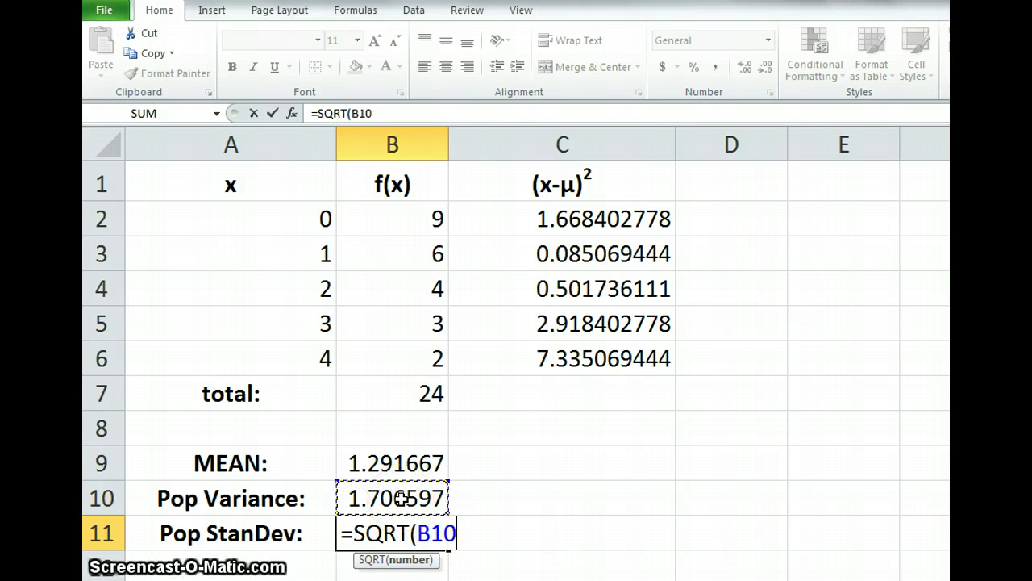
type(")")
key("Return")
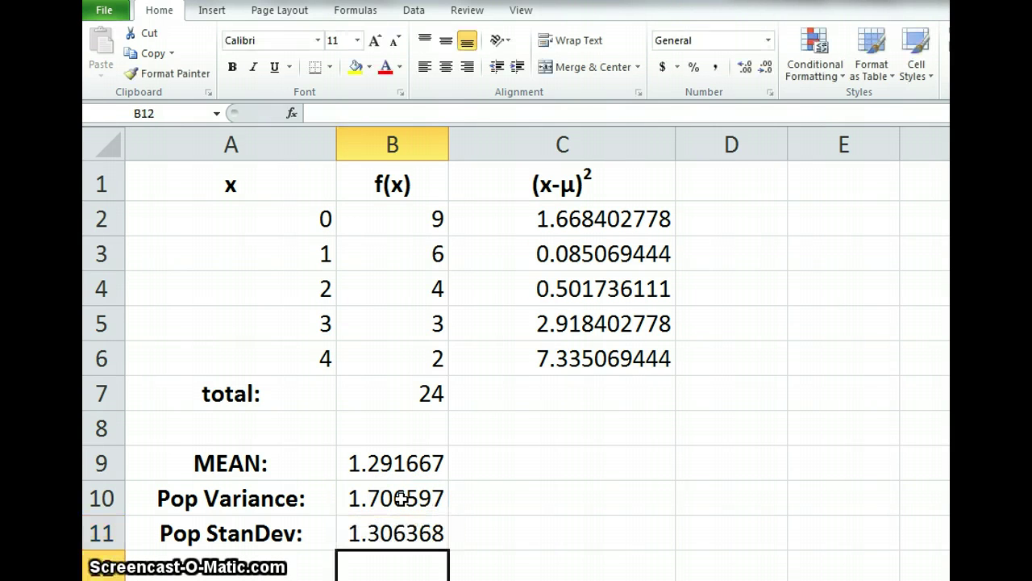